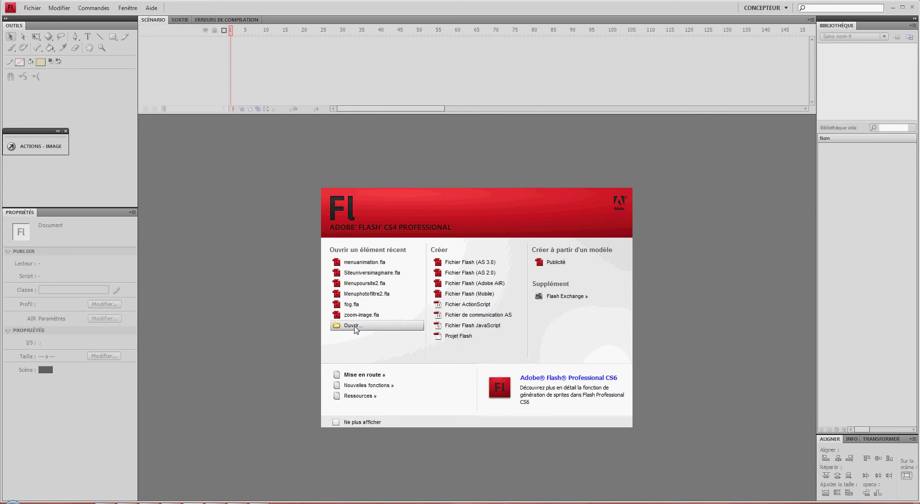
Create a new Flash file based on ActionScript 2.0
{"action": "left_click", "coordinate": [355, 326]}
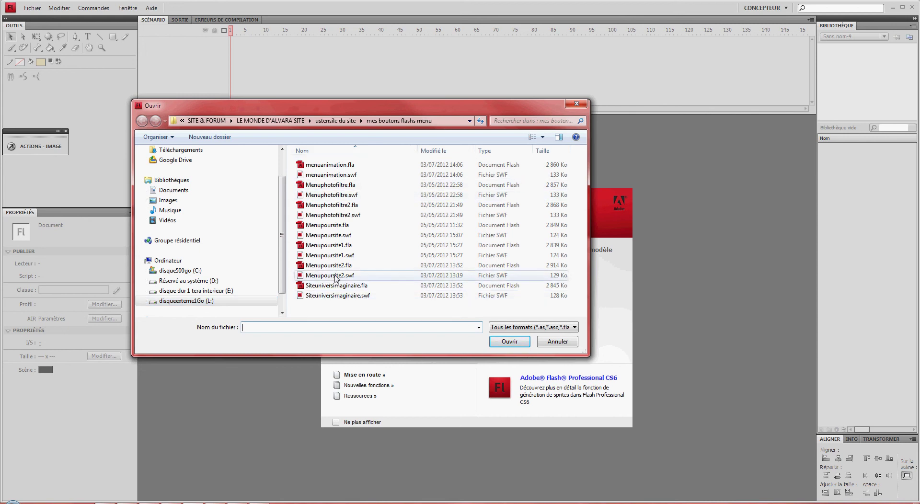
{"action": "left_click", "coordinate": [553, 342]}
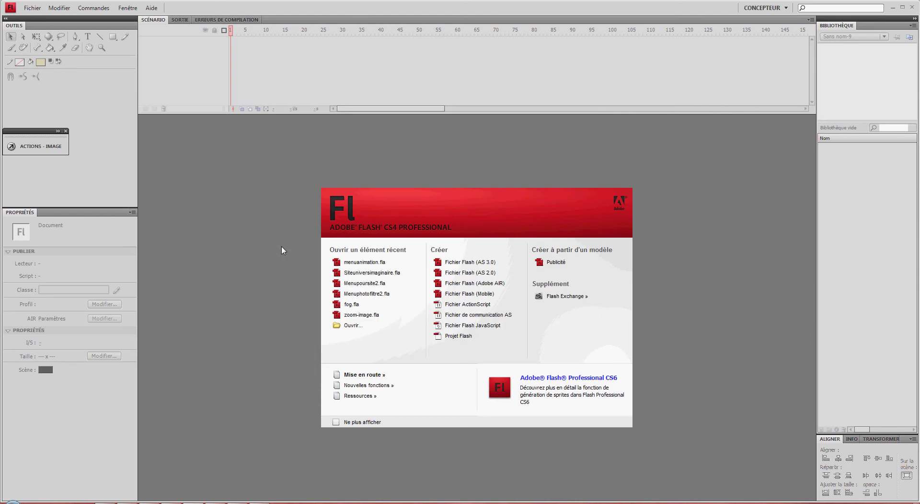
{"action": "left_click", "coordinate": [469, 274]}
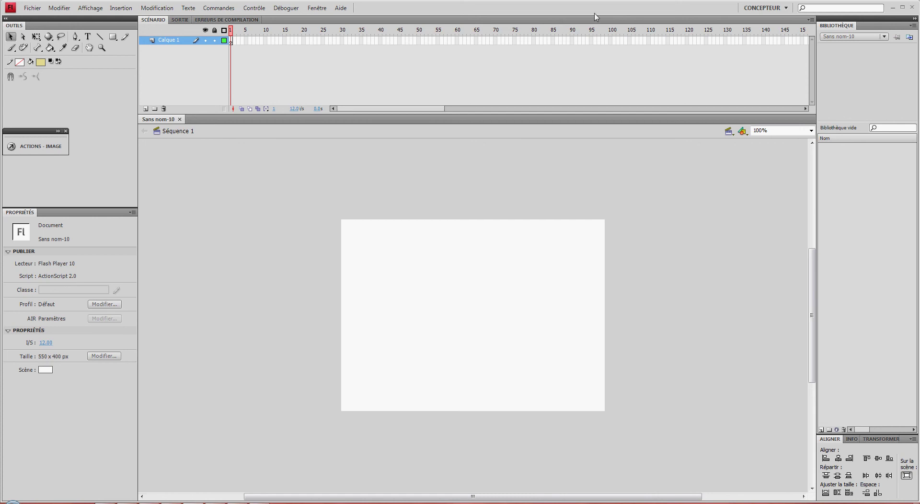
Switch the workspace to the Classique layout, and return to the Concepteur layout
{"action": "left_click", "coordinate": [786, 8]}
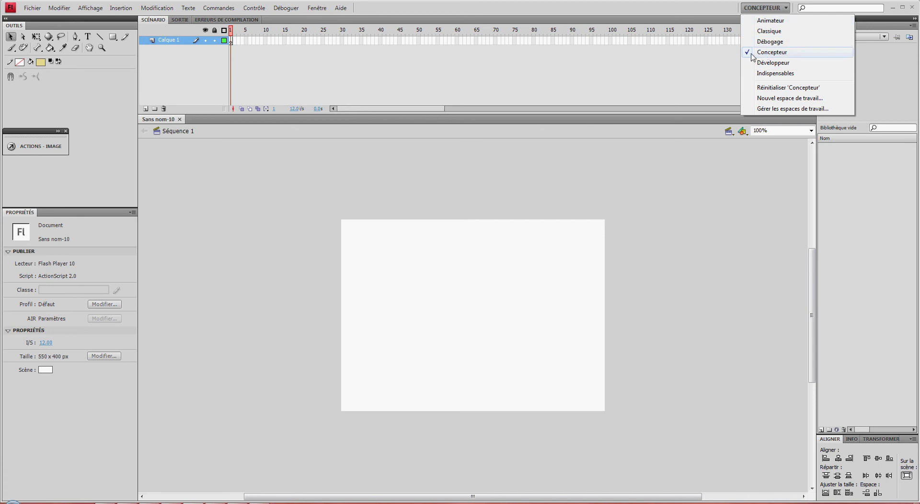
{"action": "left_click", "coordinate": [770, 32]}
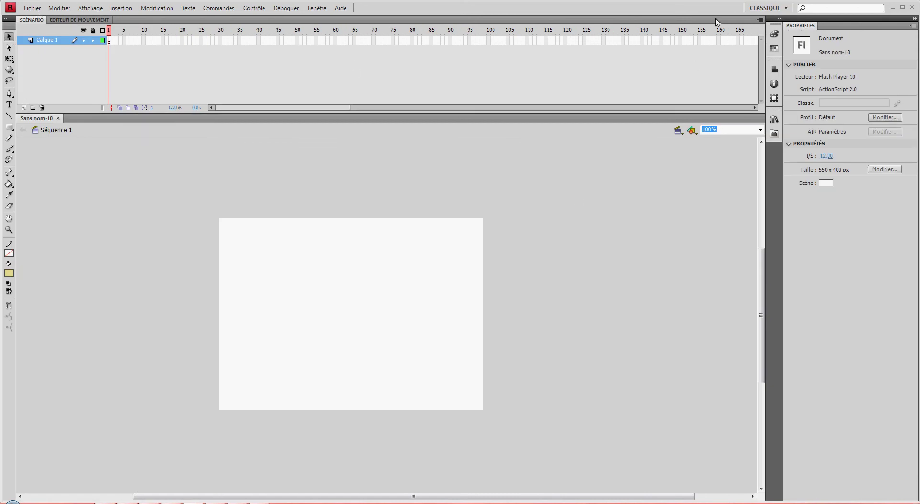
{"action": "left_click", "coordinate": [786, 8]}
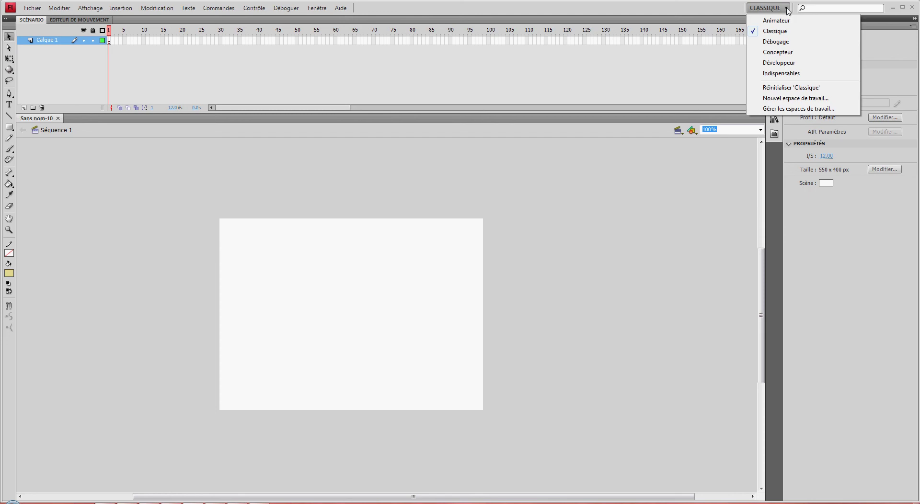
{"action": "left_click", "coordinate": [779, 53]}
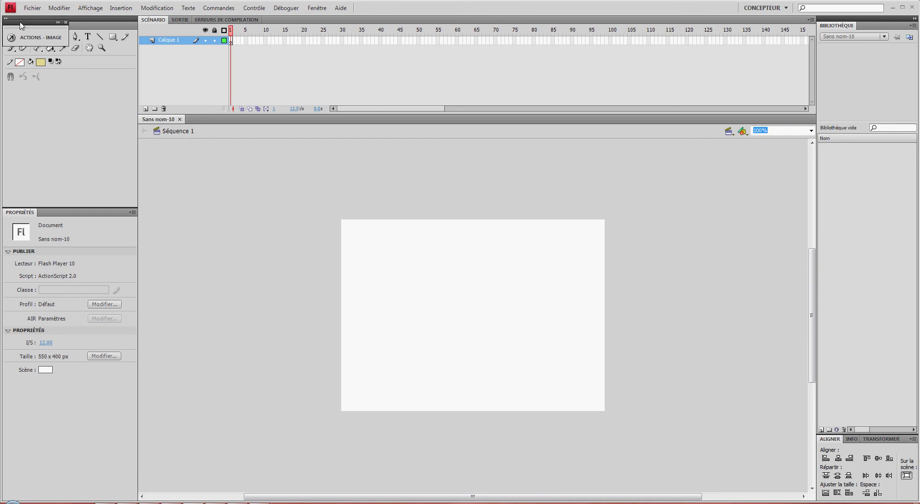
{"action": "mouse_move", "coordinate": [21, 25]}
{"action": "left_mouse_down"}
{"action": "mouse_move", "coordinate": [21, 68]}
{"action": "mouse_move", "coordinate": [23, 25]}
{"action": "left_mouse_up"}
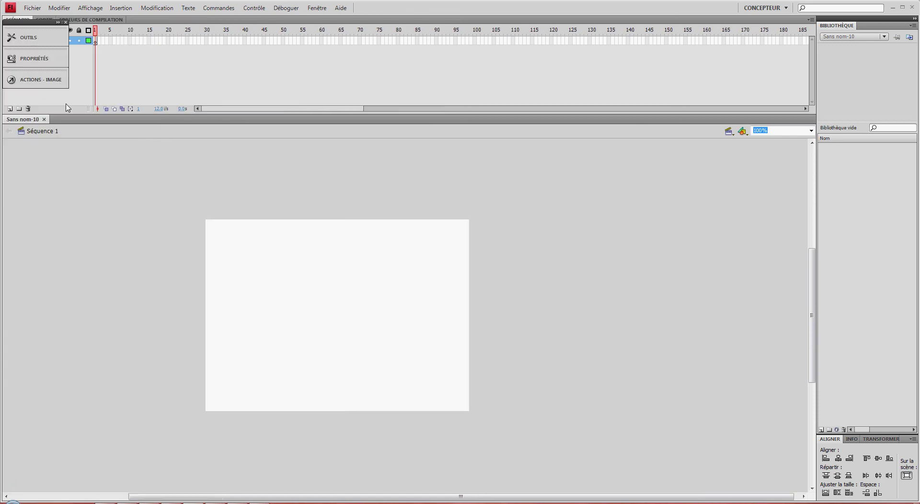
{"action": "left_click", "coordinate": [765, 7]}
{"action": "left_click", "coordinate": [771, 52]}
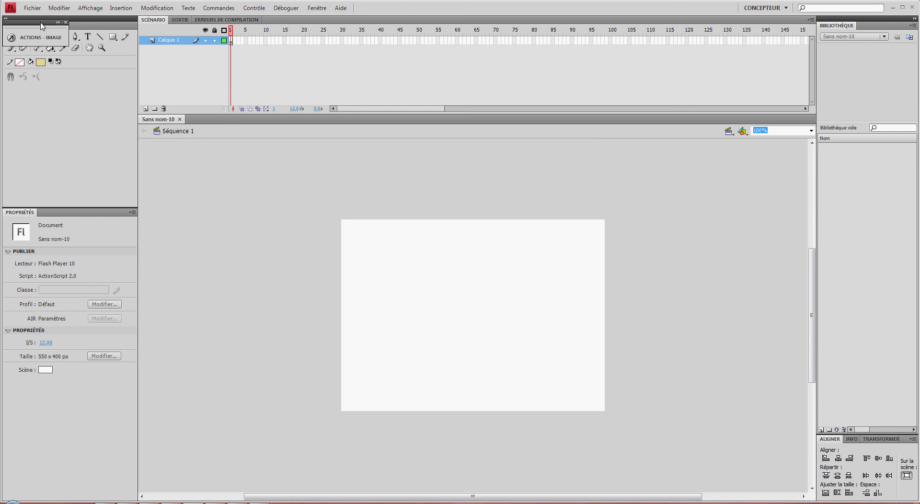
Dock the floating Actions panel between the tools and the properties, and close its panel group
{"action": "left_click_drag", "start_coordinate": [41, 26], "coordinate": [41, 182]}
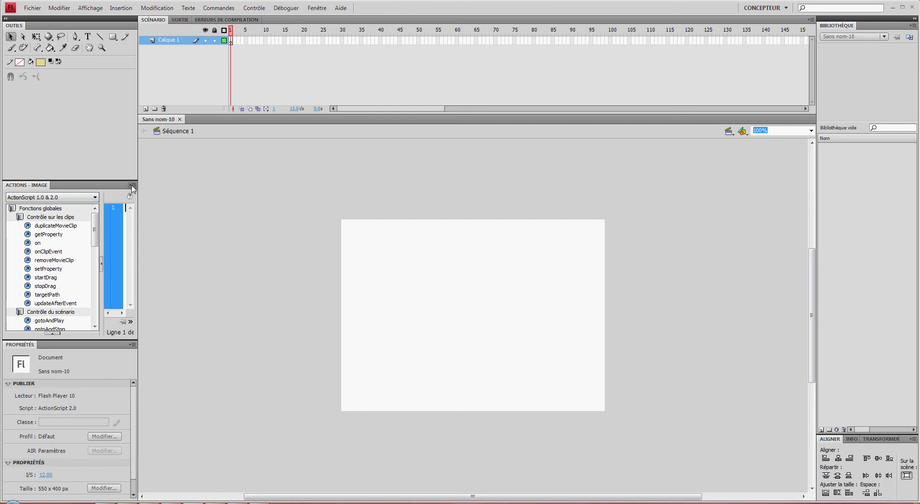
{"action": "left_click", "coordinate": [133, 187]}
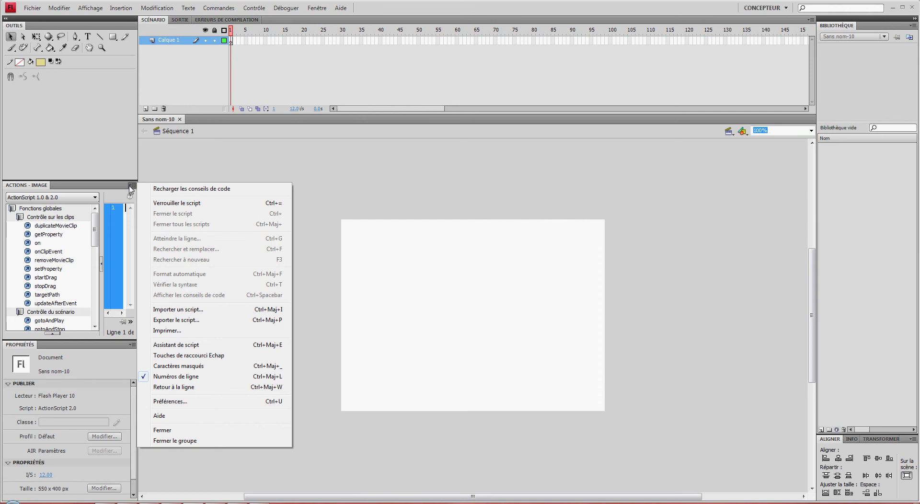
{"action": "left_click", "coordinate": [185, 440]}
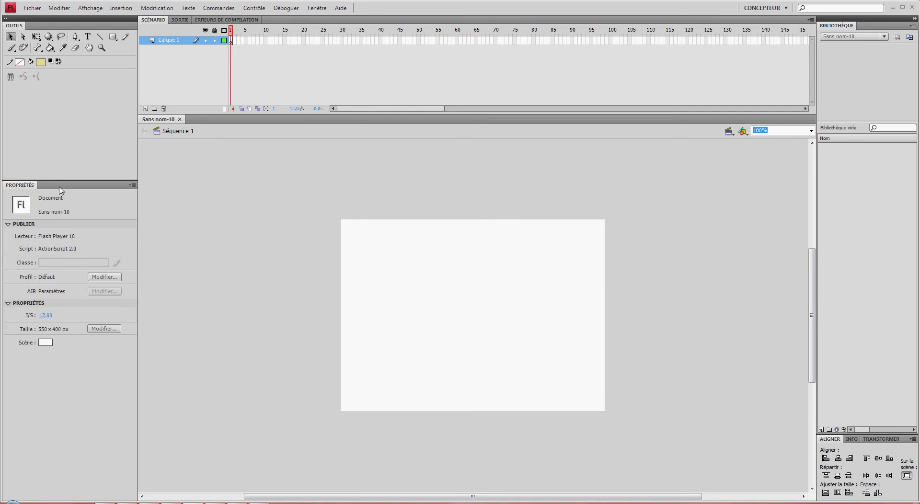
Add nine new layers above Calque 1 in the timeline
{"action": "left_click", "coordinate": [10, 36]}
{"action": "left_click_drag", "start_coordinate": [367, 110], "coordinate": [335, 114]}
{"action": "left_click", "coordinate": [145, 109]}
{"action": "left_click", "coordinate": [145, 109]}
{"action": "left_click", "coordinate": [145, 109]}
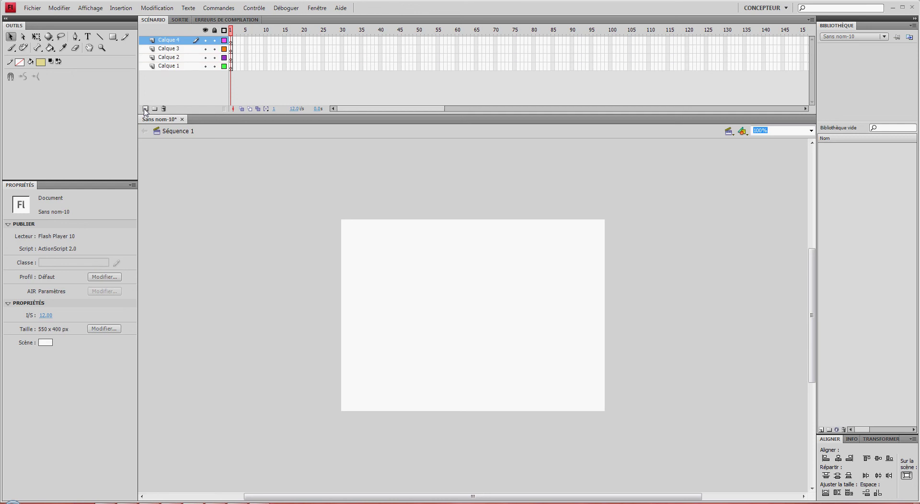
{"action": "left_click", "coordinate": [145, 109]}
{"action": "left_click", "coordinate": [145, 109]}
{"action": "left_click", "coordinate": [145, 109]}
{"action": "left_click", "coordinate": [145, 109]}
{"action": "left_click", "coordinate": [145, 109]}
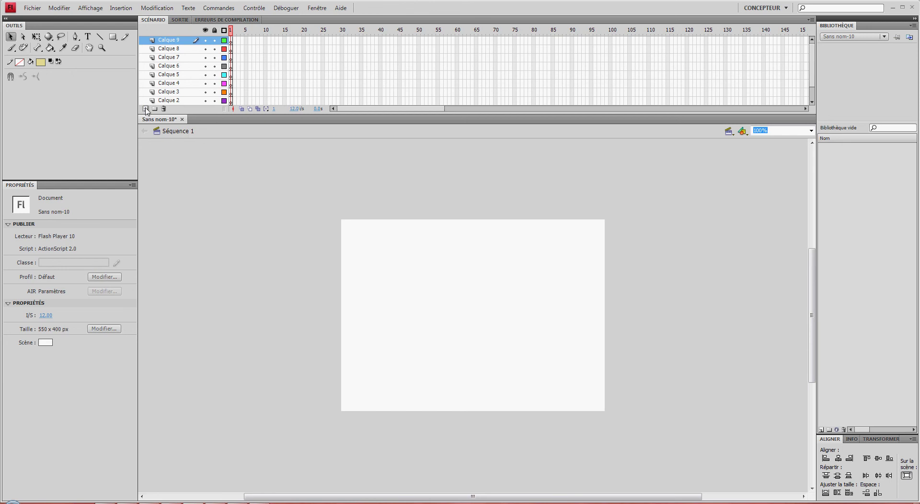
{"action": "left_click", "coordinate": [144, 109]}
{"action": "left_click_drag", "start_coordinate": [813, 56], "coordinate": [813, 67]}
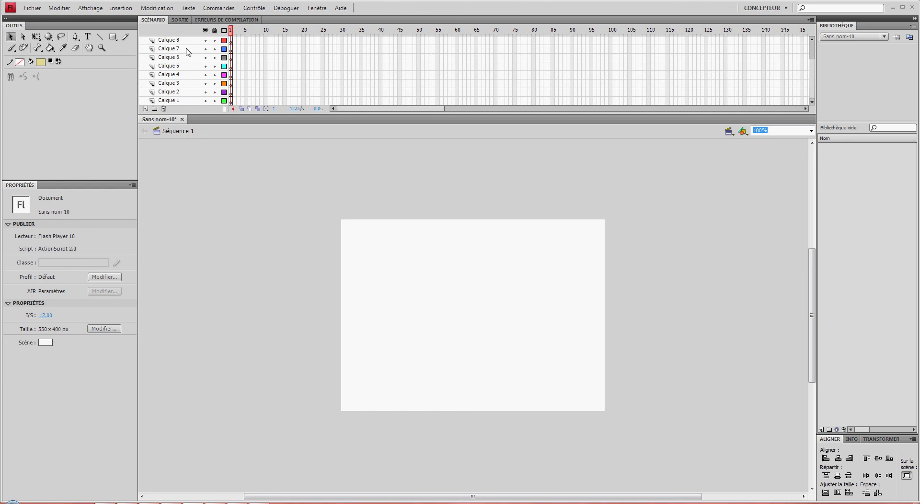
Delete all the added layers from the timeline, keeping only Calque 1
{"action": "scroll", "coordinate": [813, 85], "scroll_direction": "up", "scroll_amount": 2}
{"action": "left_click", "coordinate": [163, 108]}
{"action": "left_click", "coordinate": [164, 109]}
{"action": "left_click", "coordinate": [164, 109]}
{"action": "left_click", "coordinate": [163, 109]}
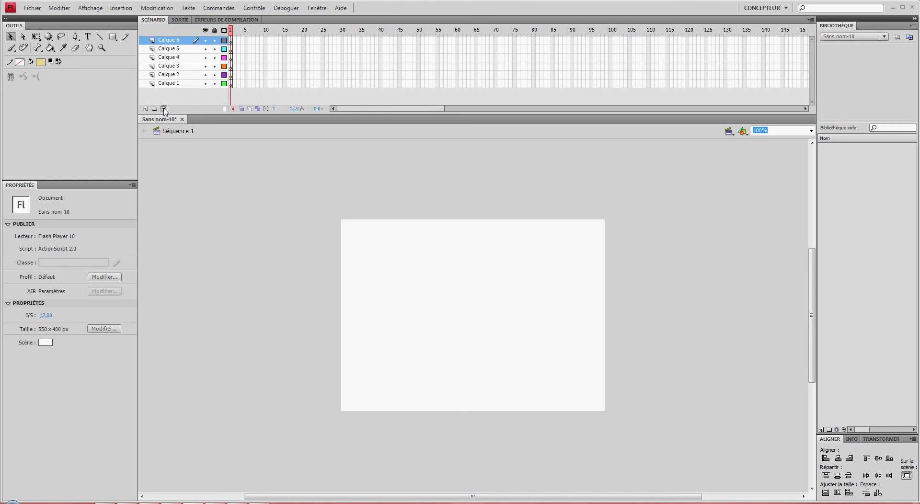
{"action": "left_click", "coordinate": [164, 108]}
{"action": "left_click", "coordinate": [164, 109]}
{"action": "left_click", "coordinate": [164, 109]}
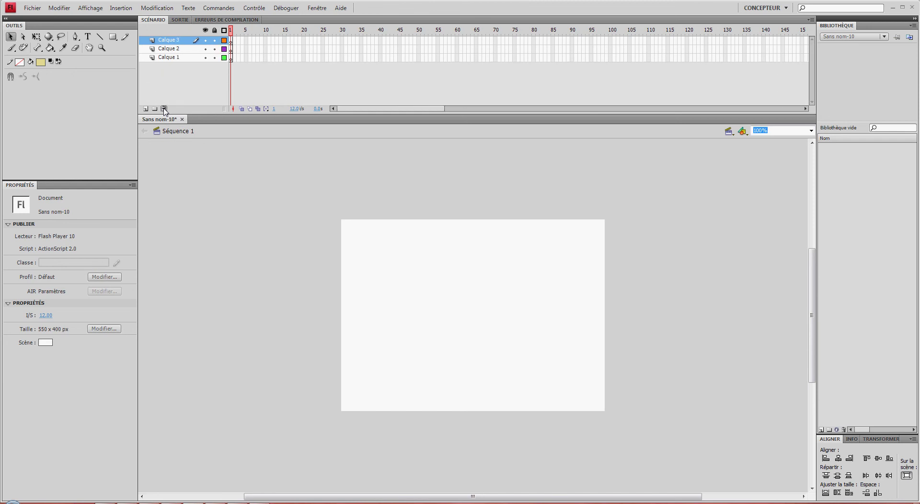
{"action": "left_click", "coordinate": [164, 108]}
{"action": "left_click", "coordinate": [164, 109]}
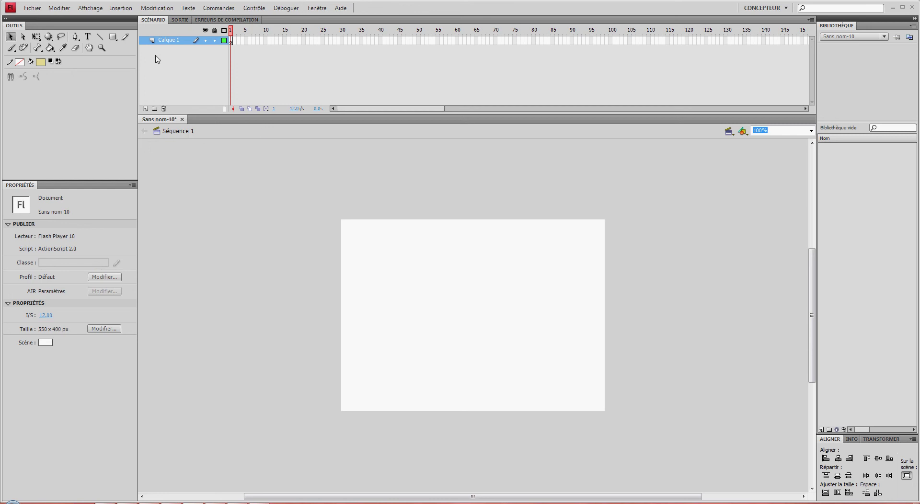
{"action": "left_click", "coordinate": [32, 7]}
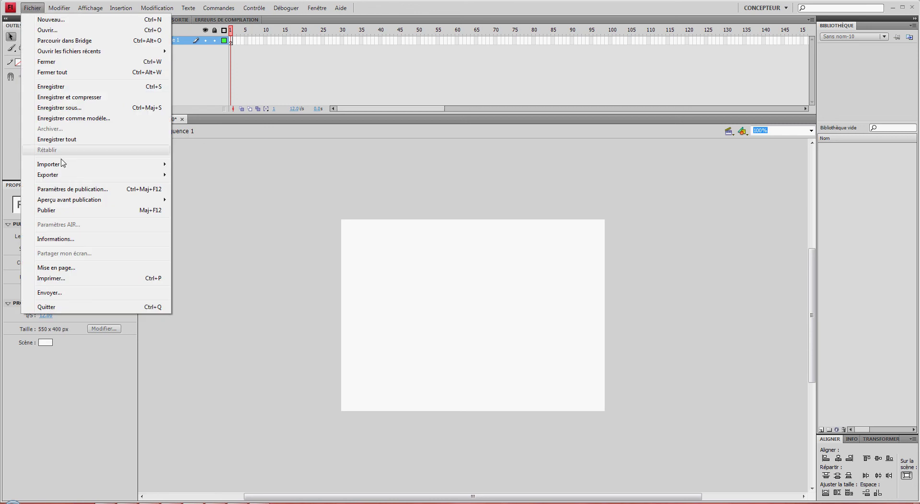
{"action": "mouse_move", "coordinate": [114, 165]}
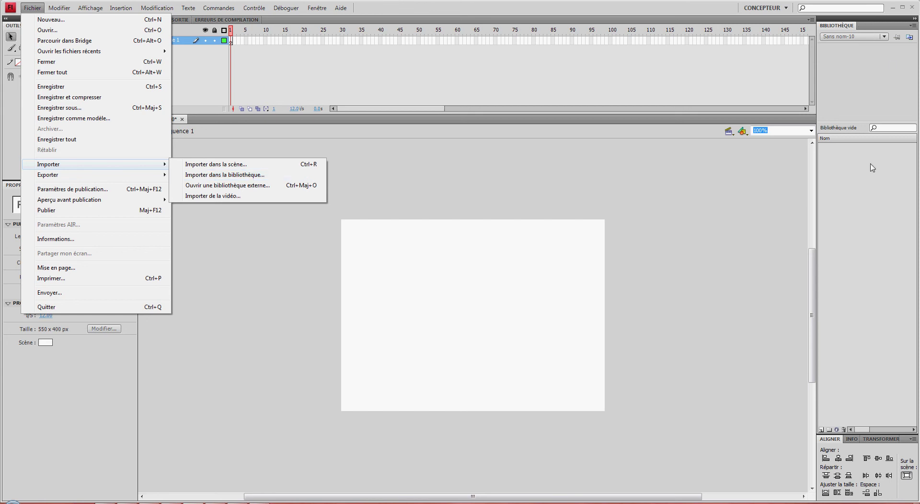
{"action": "left_click", "coordinate": [849, 385]}
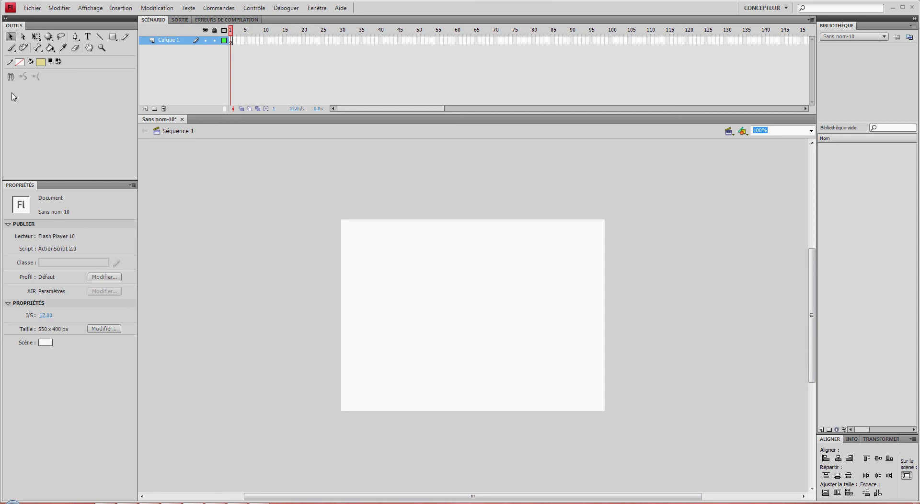
Open the Actions panel for the first frame of Calque 1 and look through its ActionScript functions
{"action": "left_click", "coordinate": [175, 43]}
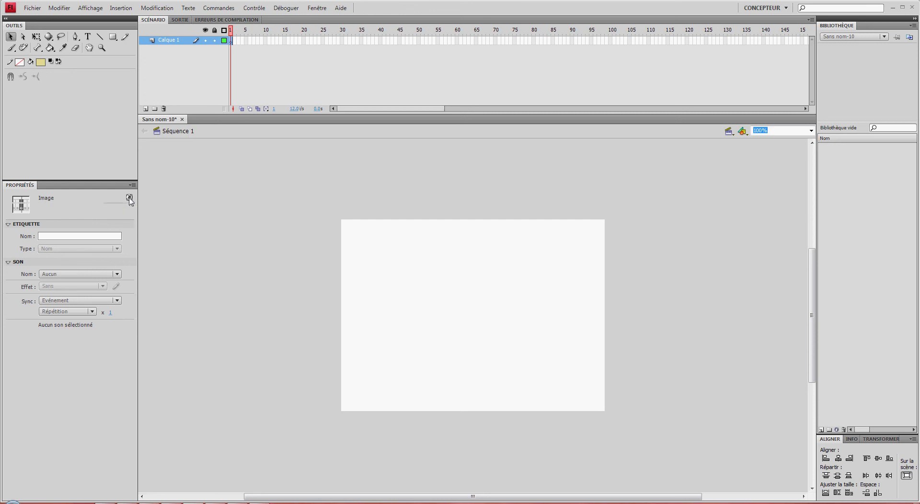
{"action": "left_click", "coordinate": [129, 198]}
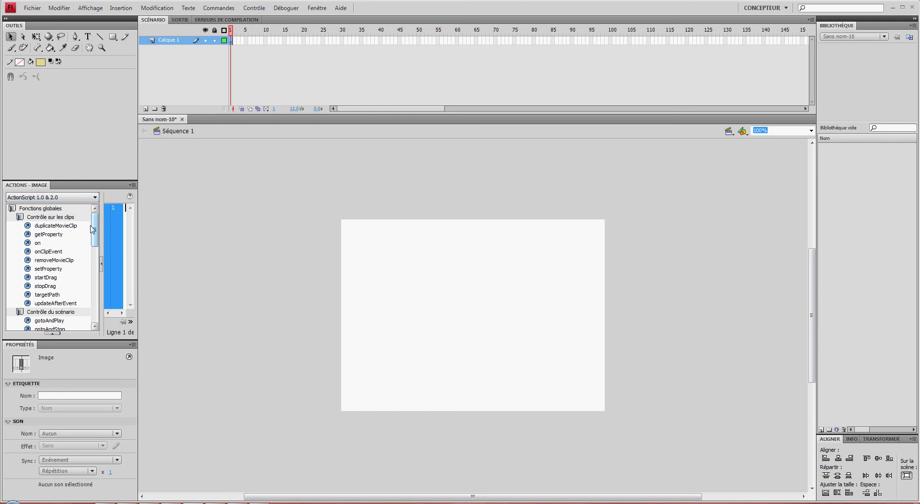
{"action": "left_click_drag", "start_coordinate": [95, 229], "coordinate": [95, 314]}
{"action": "scroll", "coordinate": [95, 314], "scroll_direction": "up", "scroll_amount": 12}
{"action": "left_click", "coordinate": [131, 322]}
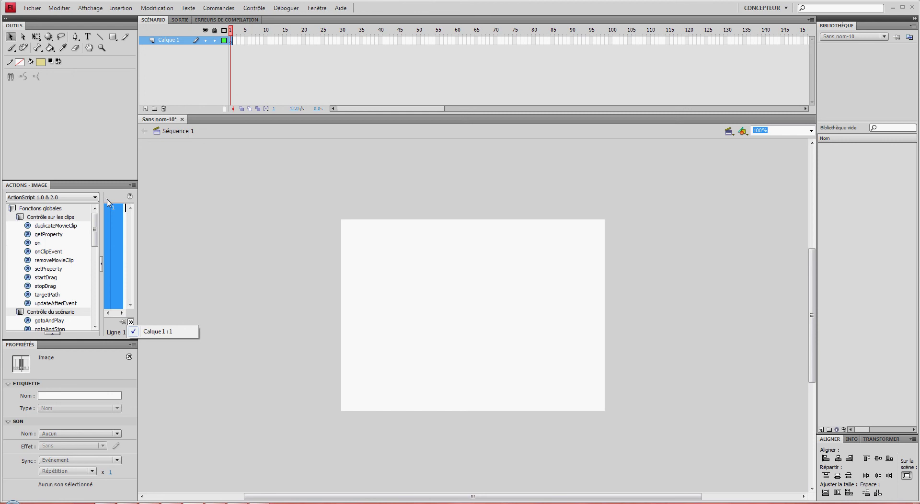
Detach the Actions panel into a floating window to view its script editor, and close it
{"action": "left_click", "coordinate": [131, 185]}
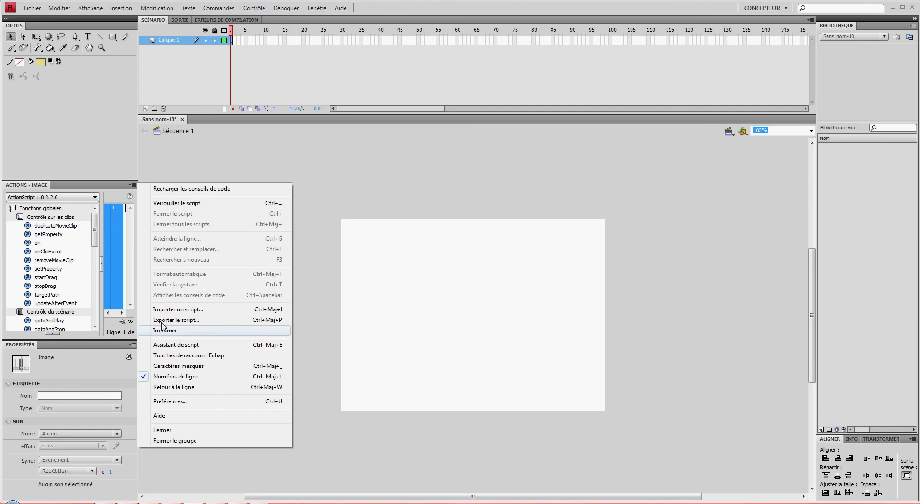
{"action": "left_click", "coordinate": [153, 190]}
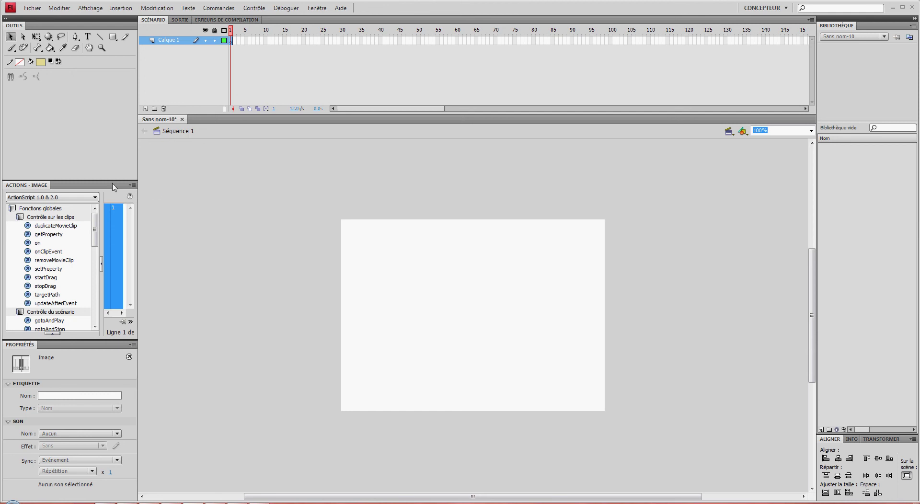
{"action": "left_click_drag", "start_coordinate": [126, 185], "coordinate": [254, 94]}
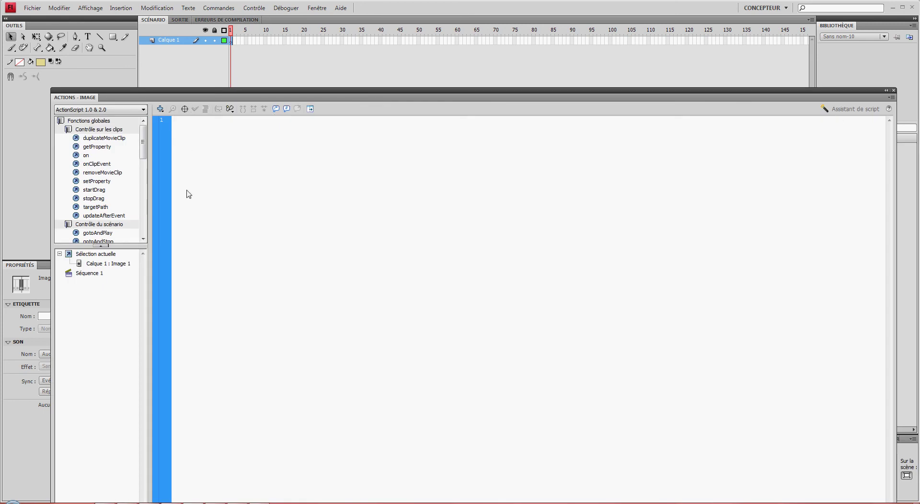
{"action": "left_click", "coordinate": [893, 90]}
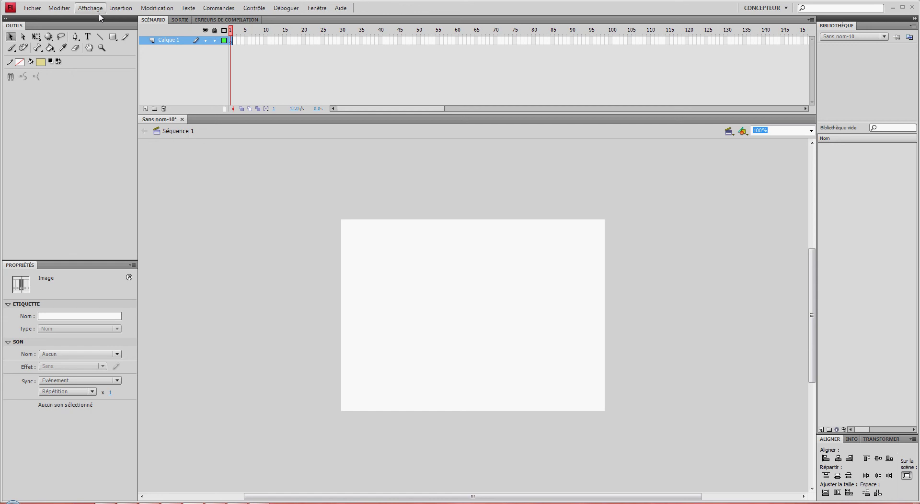
{"action": "left_click", "coordinate": [32, 8]}
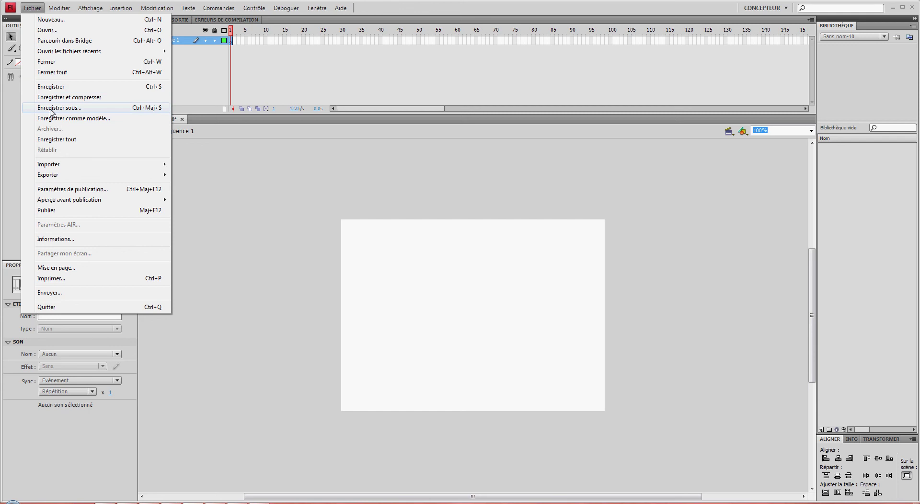
{"action": "left_click", "coordinate": [280, 240]}
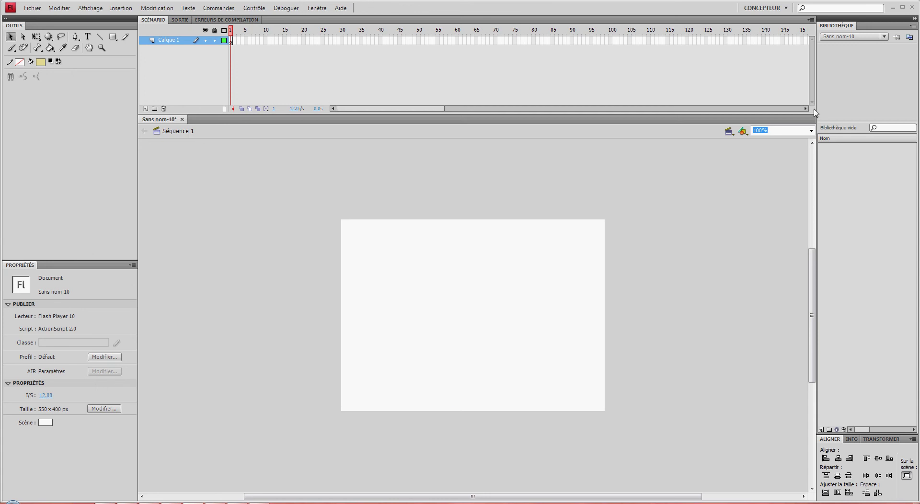
{"action": "left_click", "coordinate": [786, 8]}
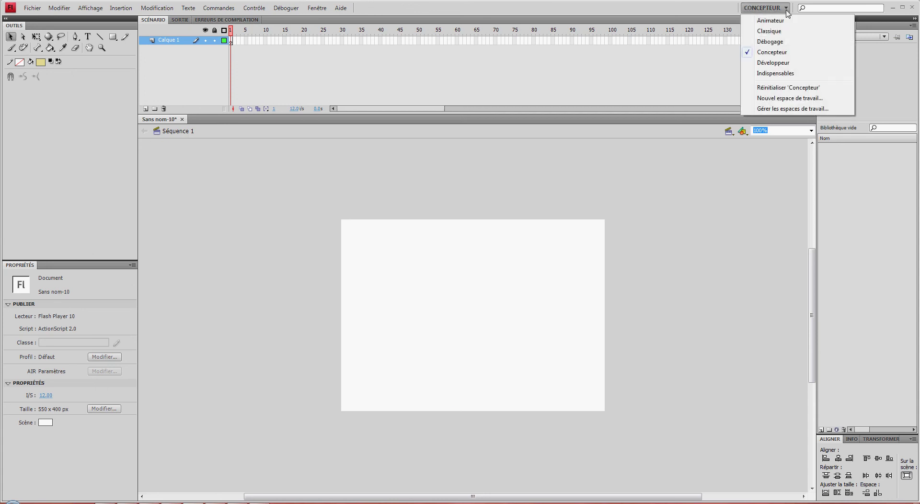
{"action": "left_click", "coordinate": [786, 8]}
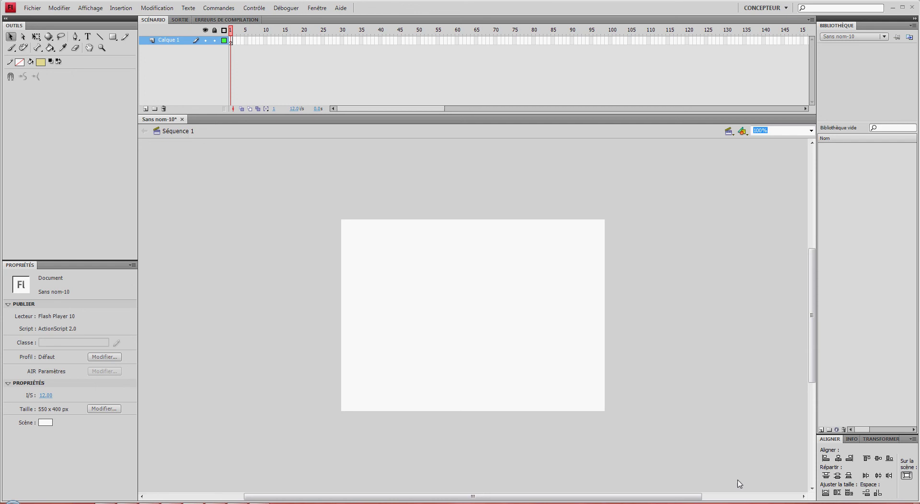